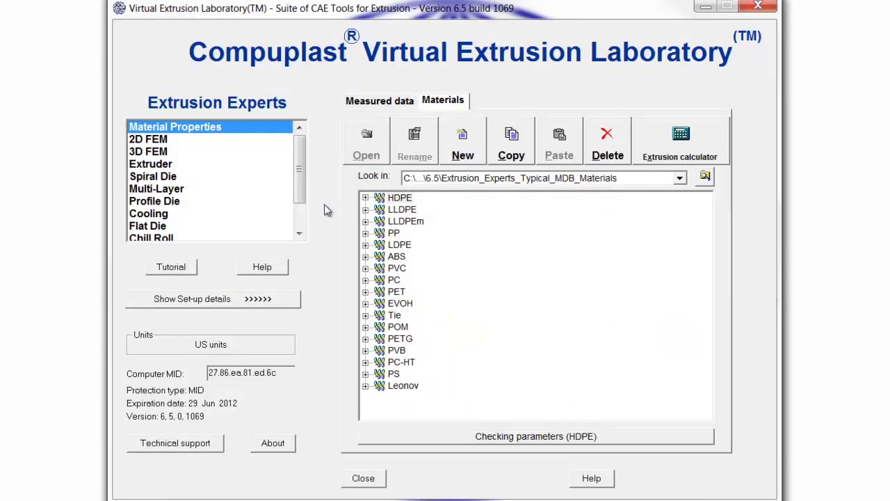
Step: Open the Flat Die expert to list its five example die geometries
left_click(167, 227)
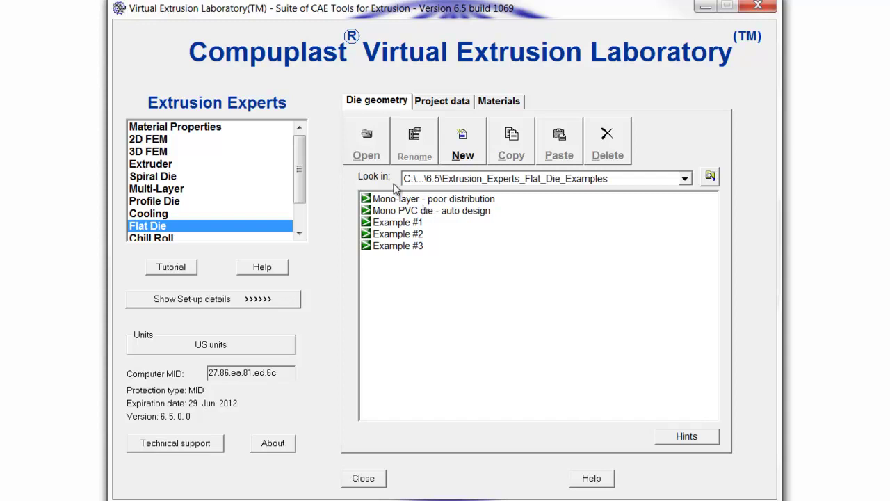
Step: Copy Typical Rigid PVC (Power-law) from Material Properties into the Flat Die materials library
left_click(200, 128)
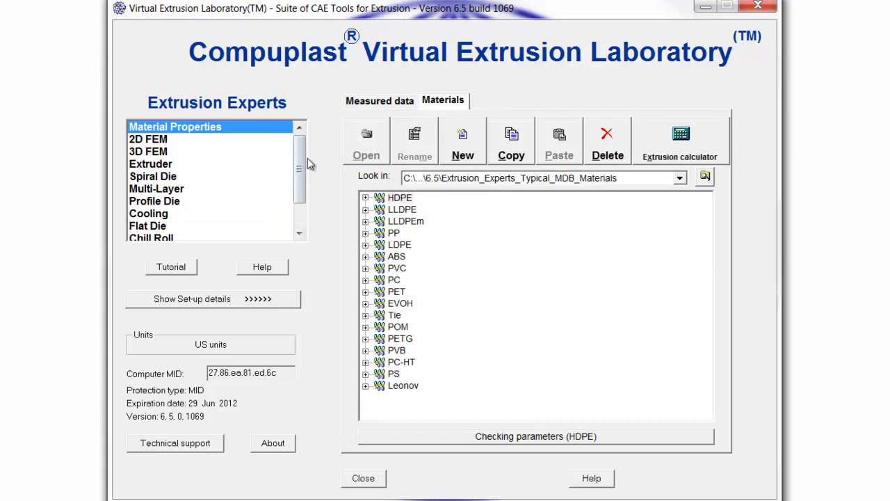
left_click(366, 269)
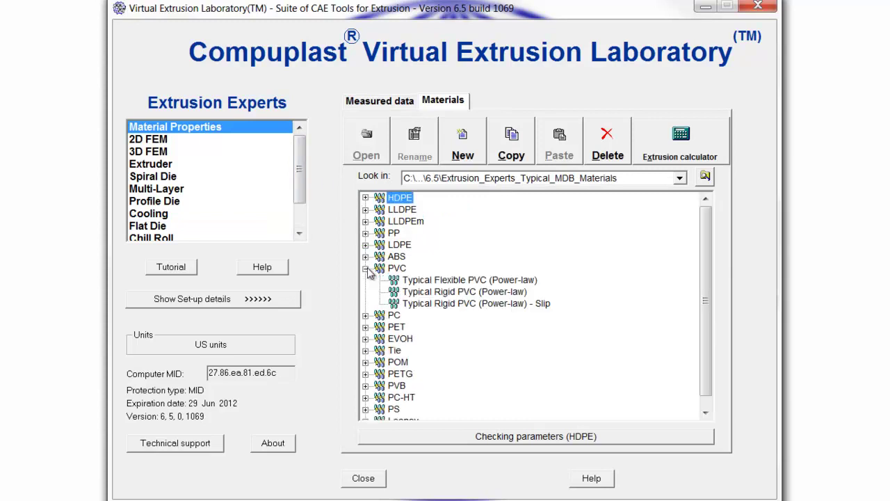
left_click(449, 292)
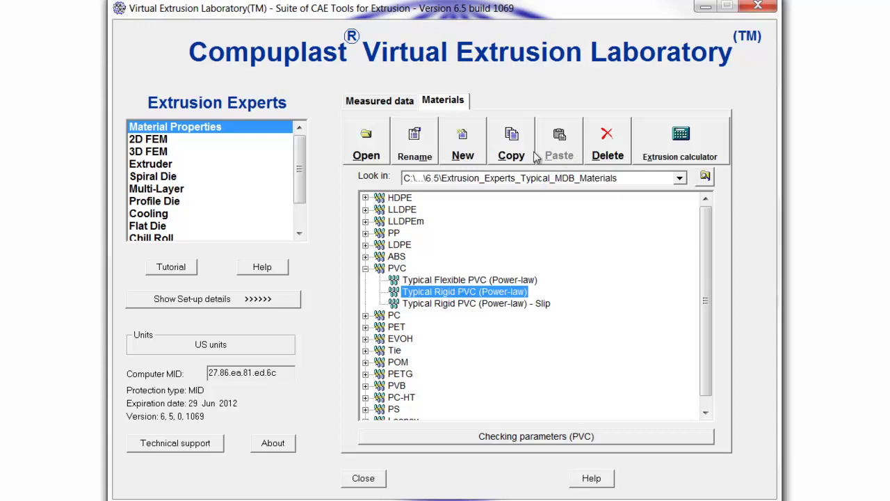
left_click(506, 152)
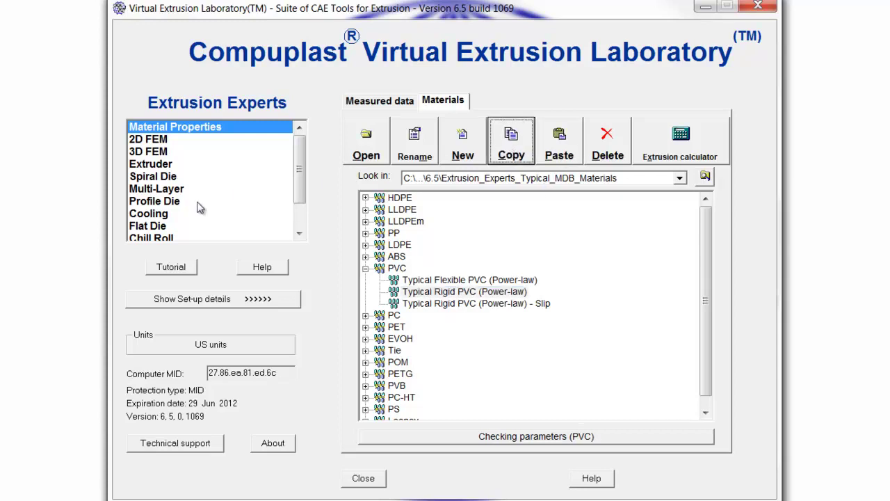
left_click(157, 227)
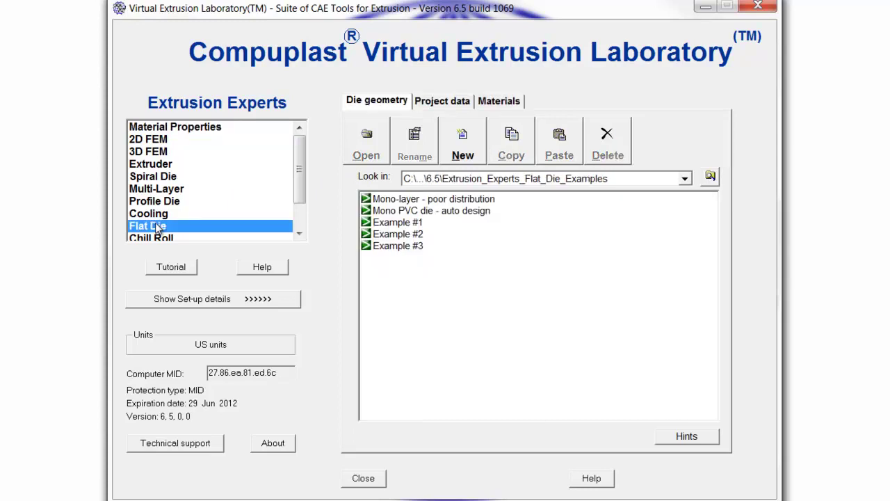
left_click(496, 102)
left_click(563, 150)
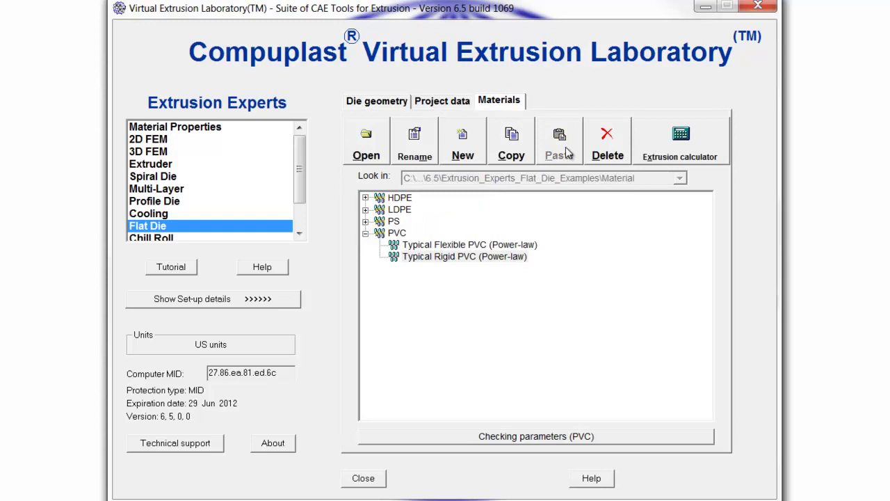
left_click(459, 257)
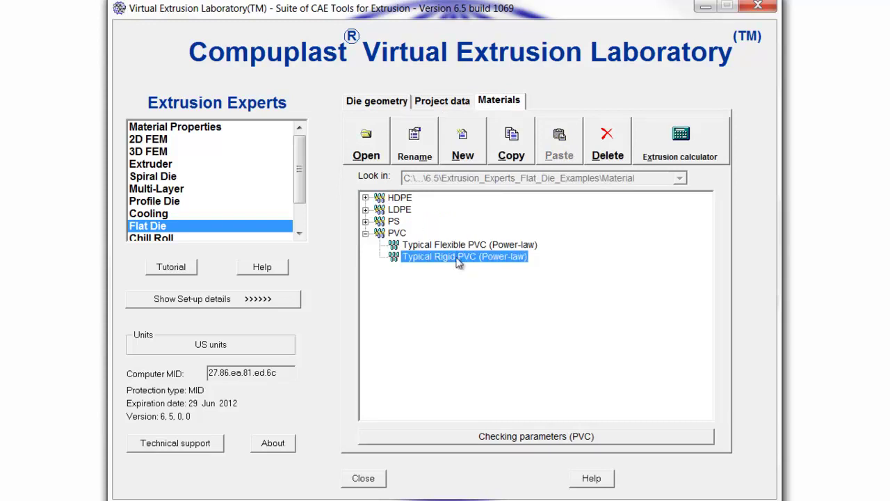
Step: Add a new die geometry named 20" R-PVC and open it
left_click(362, 103)
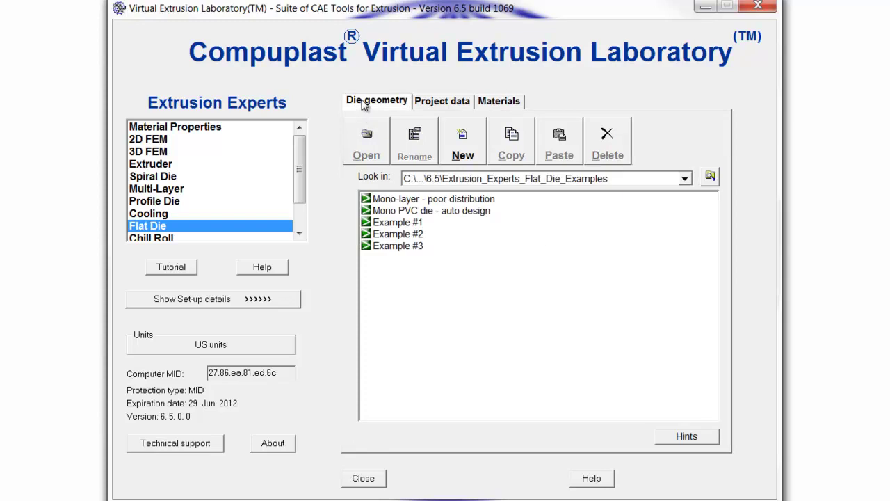
left_click(463, 152)
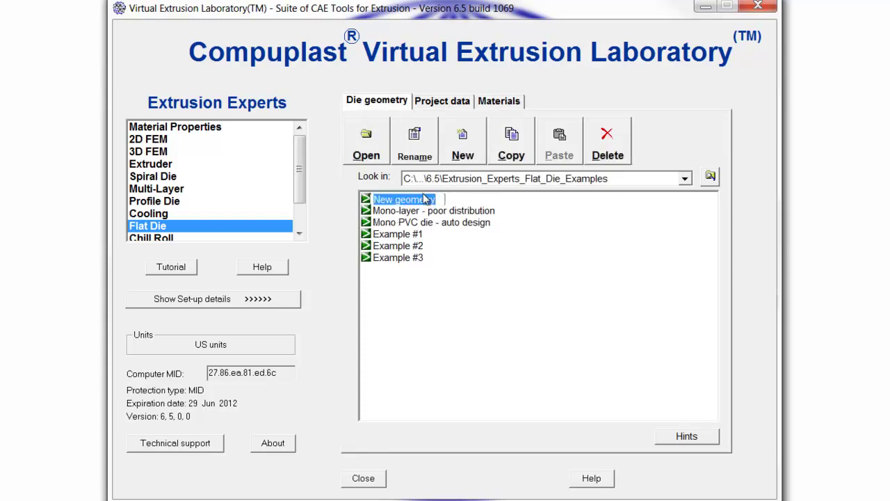
type("20\" R-PVC")
key("Return")
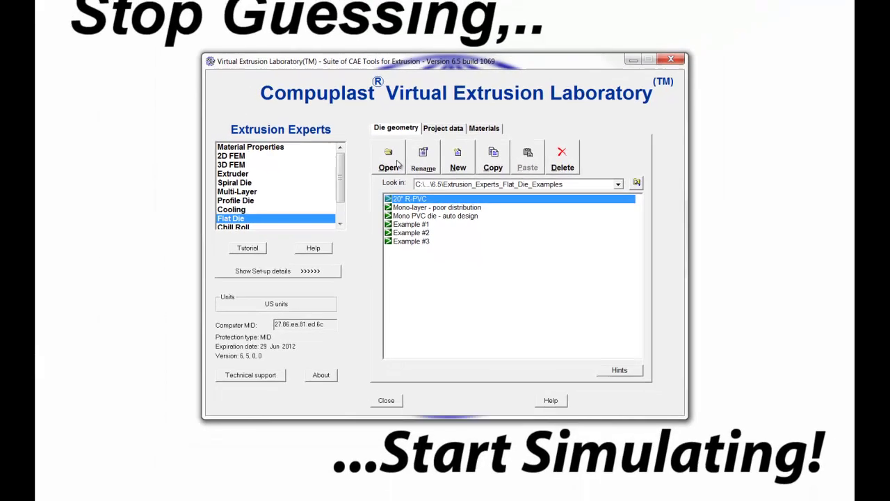
left_click(379, 146)
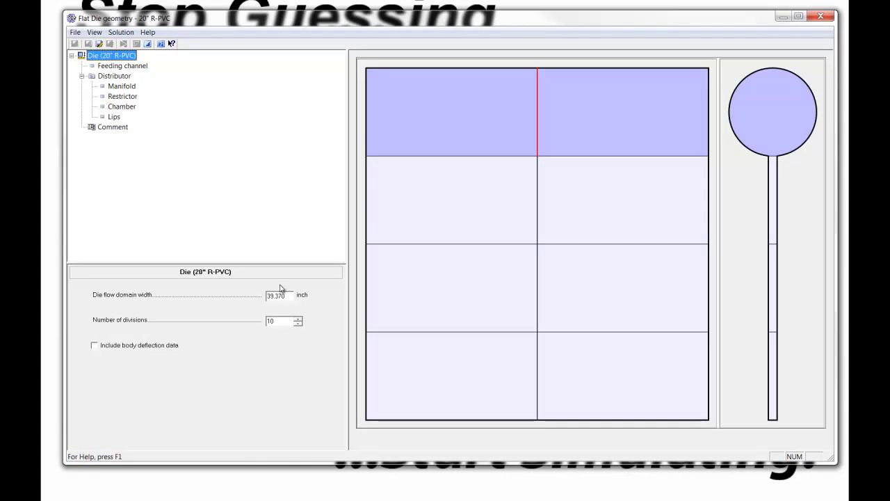
Step: Edit the die flow domain width and set the manifold shape to teardrop
left_click_drag(289, 295, 262, 296)
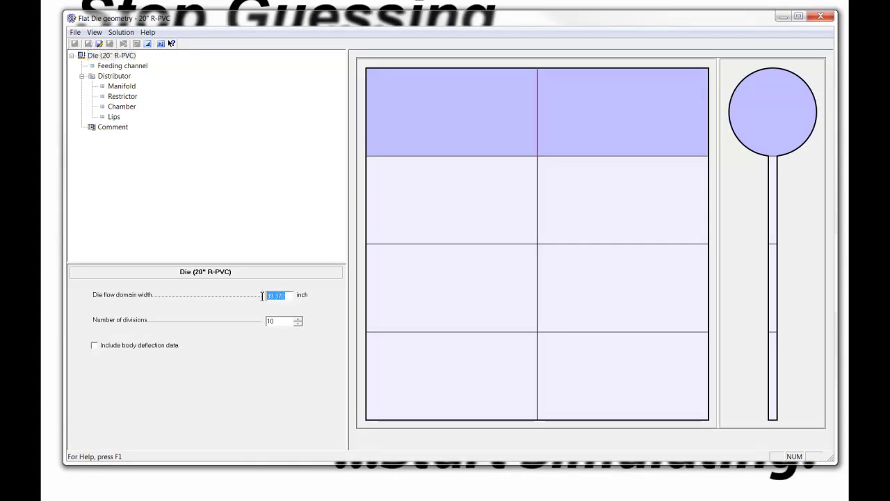
type("20.000")
left_click(114, 77)
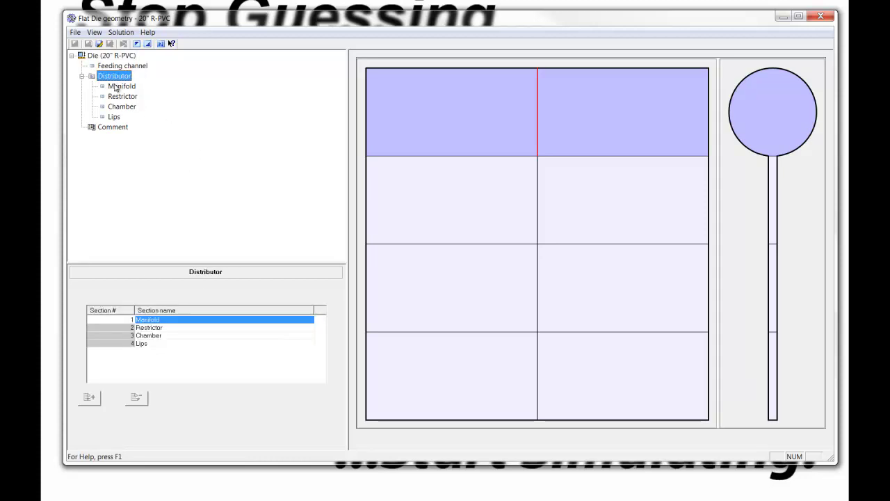
left_click(120, 86)
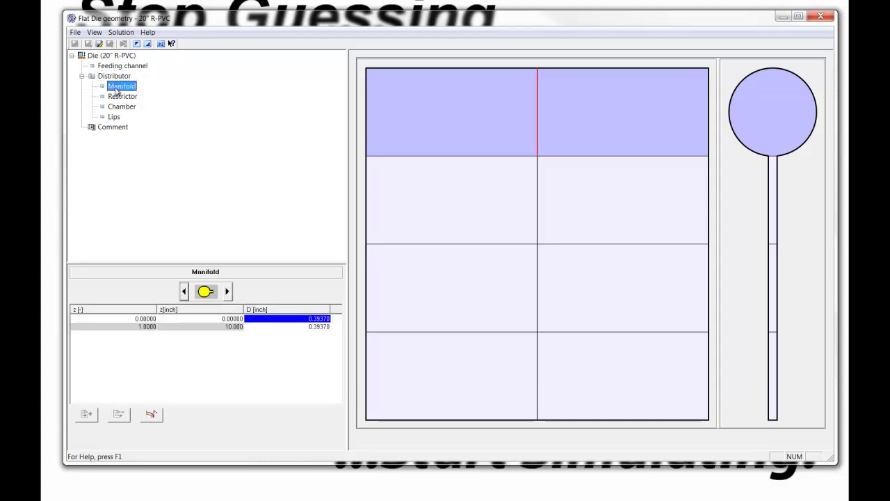
left_click(228, 293)
left_click(228, 292)
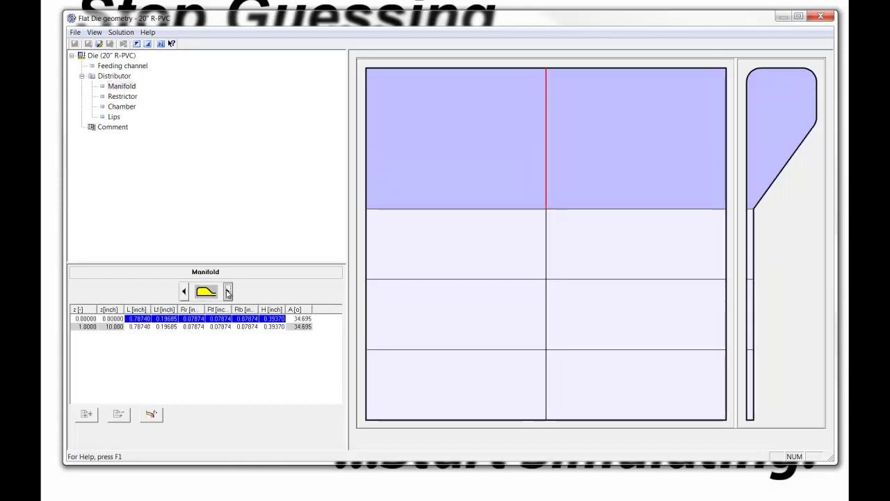
left_click(228, 292)
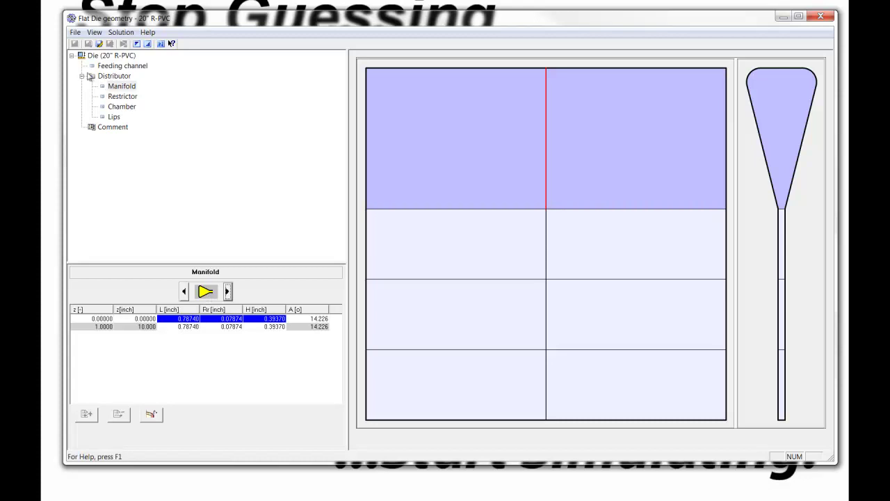
Step: Save the 20" R-PVC die geometry
left_click(74, 32)
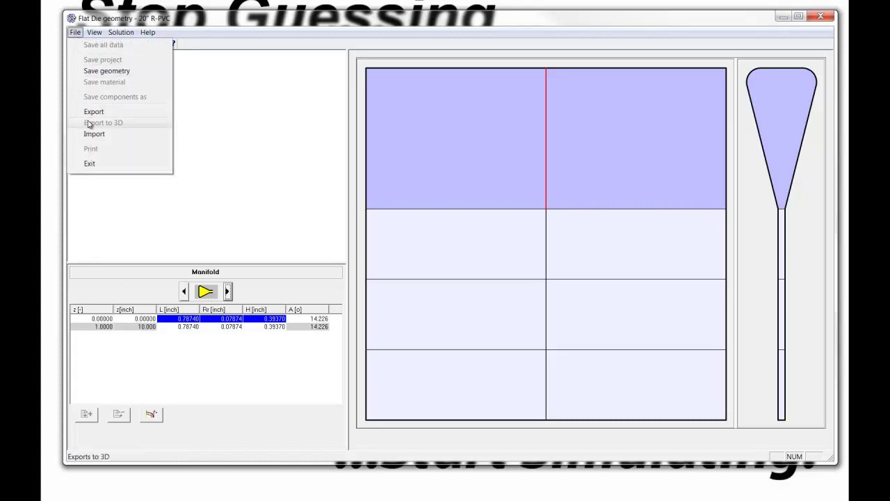
left_click(91, 71)
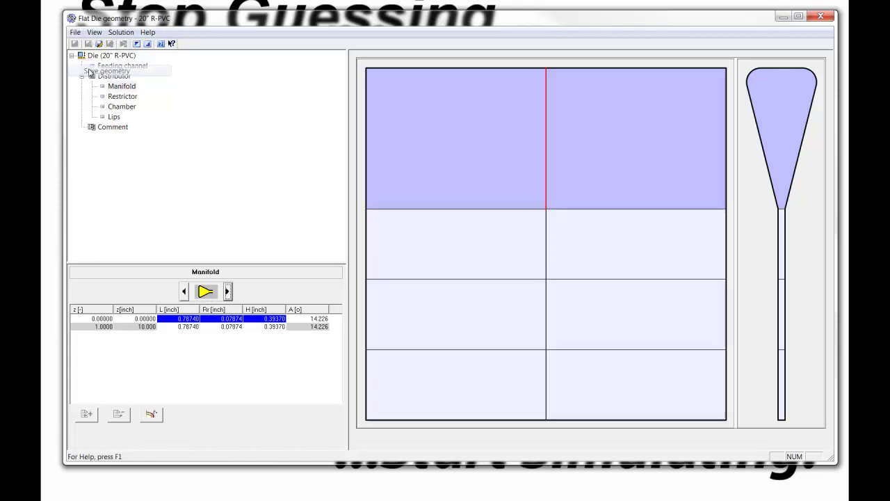
left_click(75, 32)
Step: Exit the geometry editor and create a flat die project named 'R-PVC SHeet Die'
left_click(97, 166)
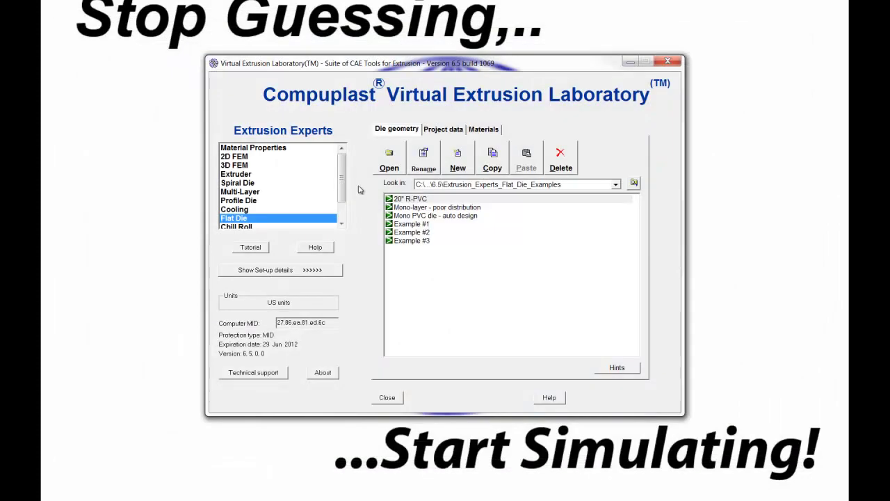
left_click(438, 131)
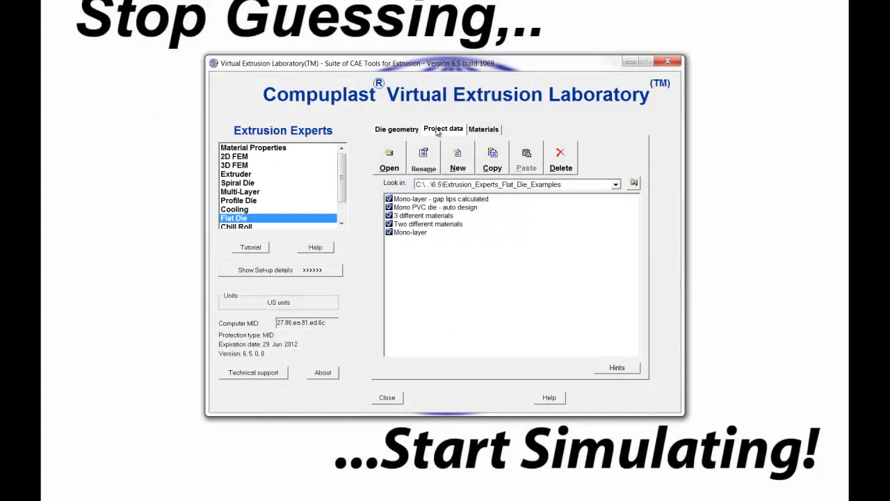
left_click(457, 158)
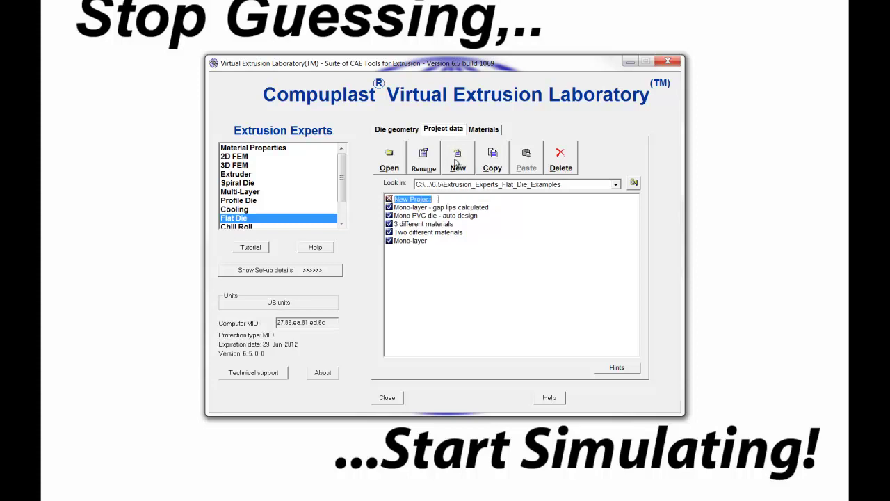
type("R-PVC SHeet Die")
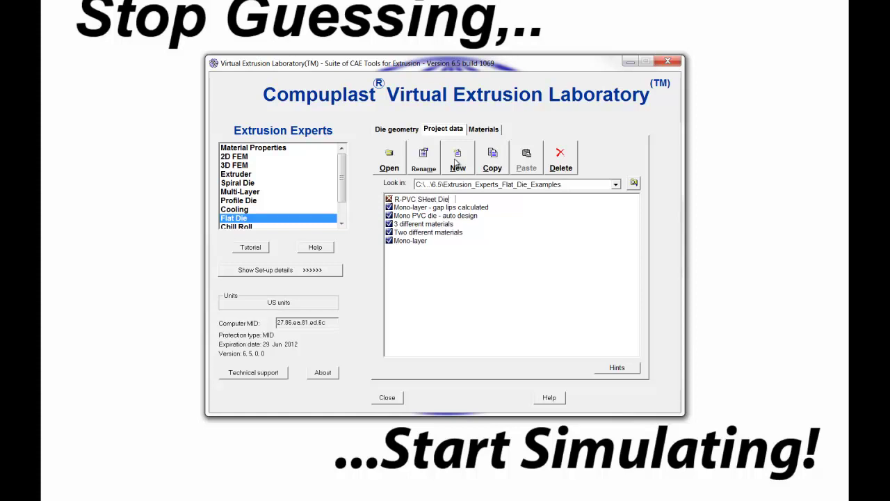
key("Return")
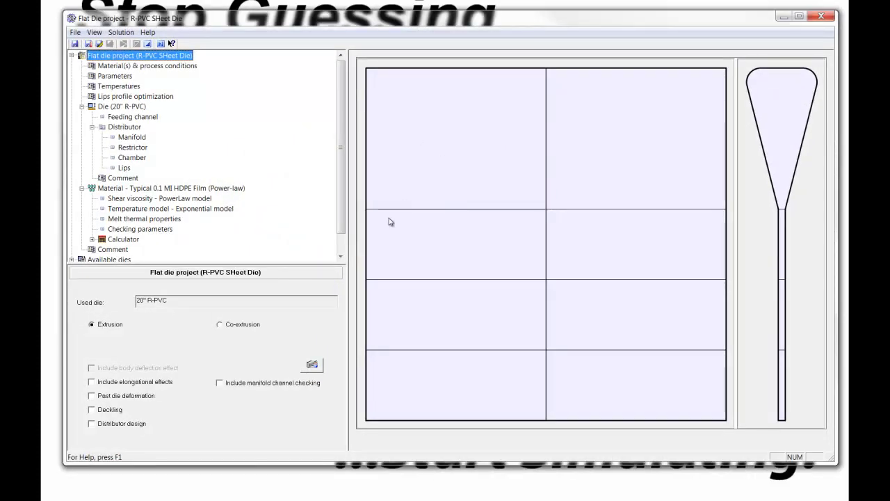
Step: Replace the project material with Typical Rigid PVC (Power-law)
left_click(153, 67)
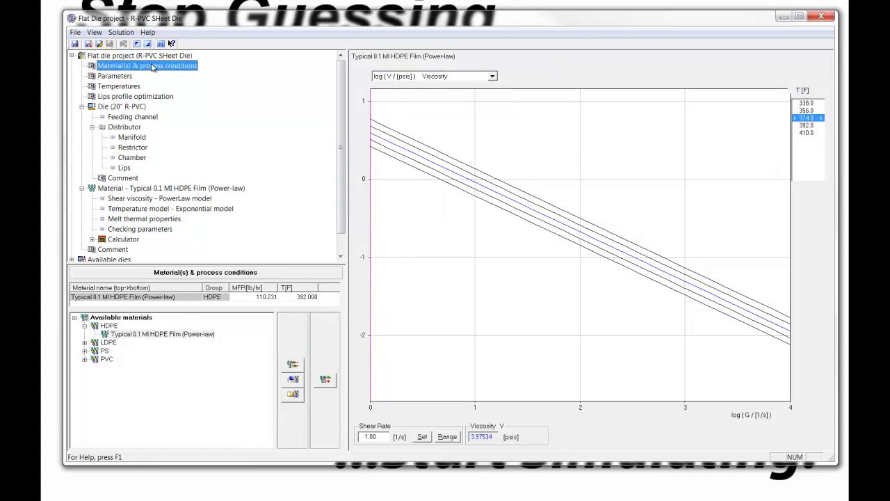
left_click(84, 359)
left_click(121, 375)
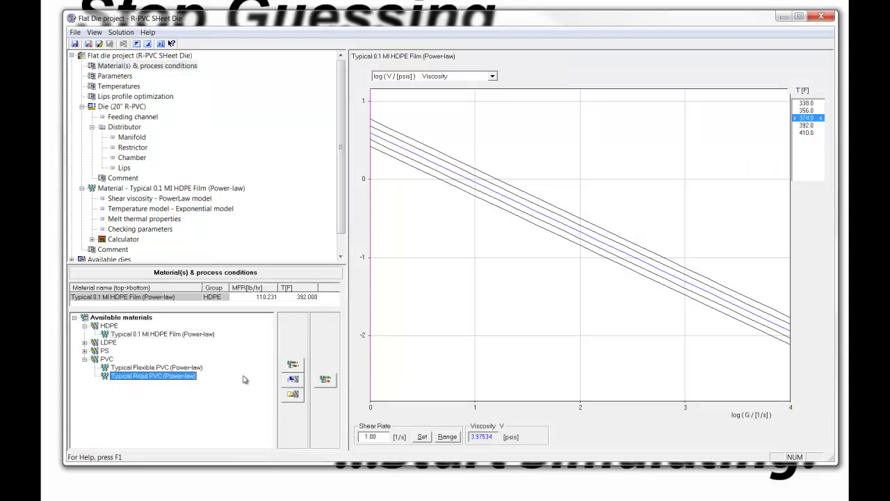
left_click(325, 379)
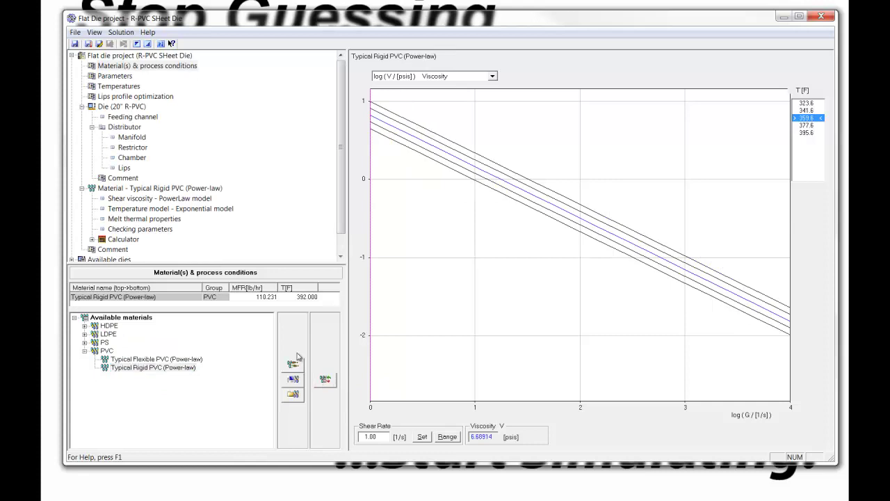
Step: Set the mass flow rate to 120 lb/hr and melt temperature to 380 °F
double_click(268, 297)
type("120")
key("Return")
double_click(305, 298)
type("380")
key("Return")
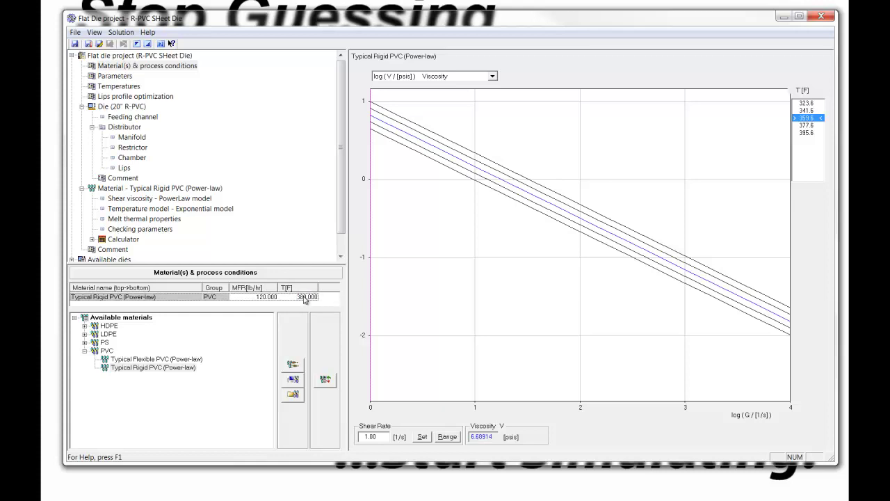
Step: Set the type of solution to Advanced solver
left_click(110, 75)
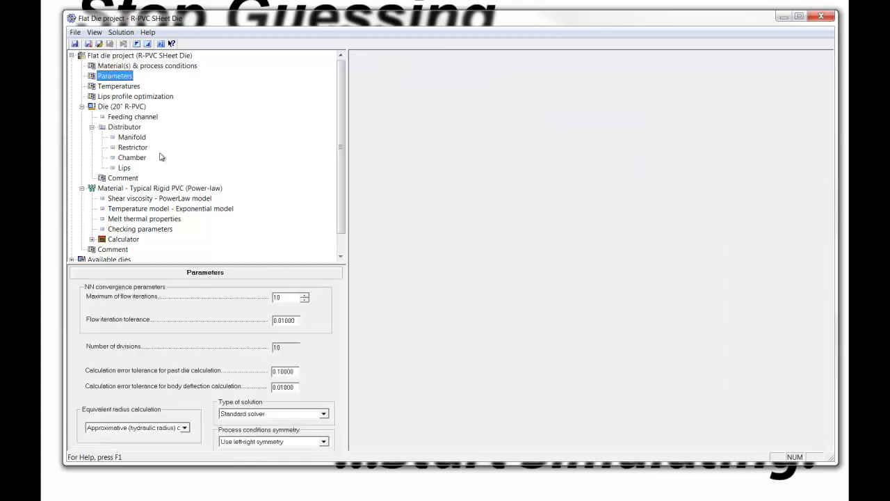
left_click(323, 414)
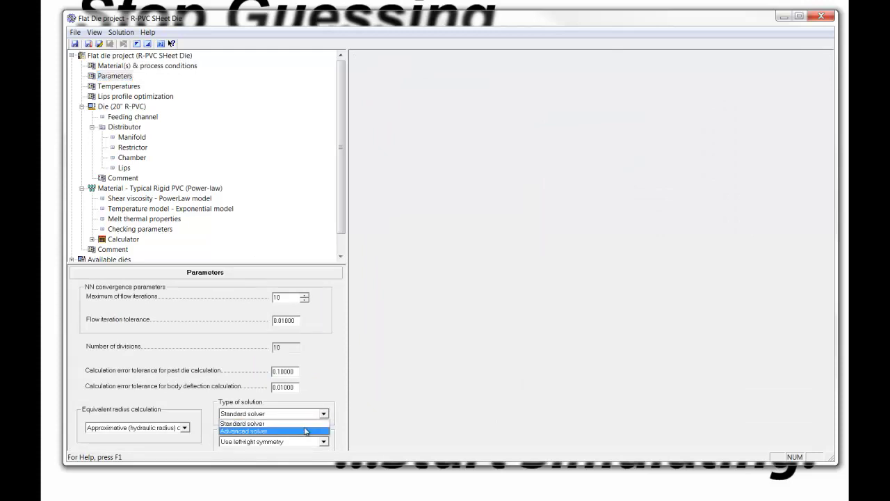
left_click(305, 431)
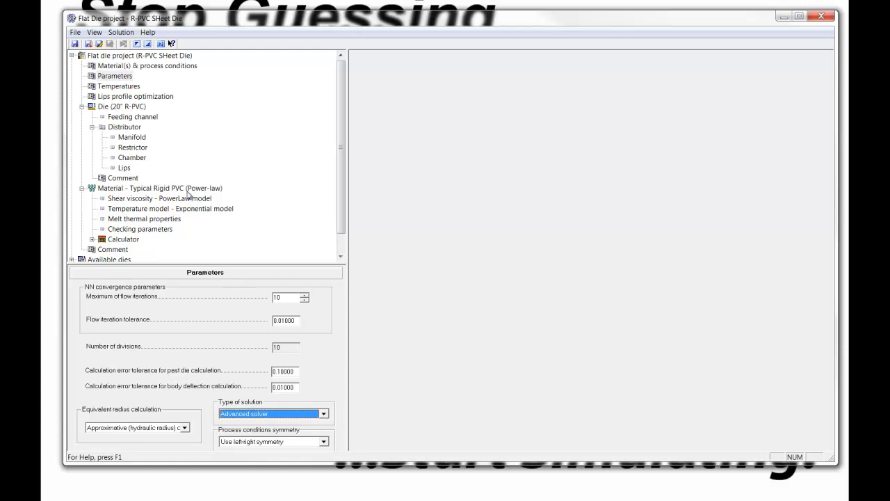
Step: Set the top and bottom plate and lip temperatures all to 380 °F
left_click(115, 86)
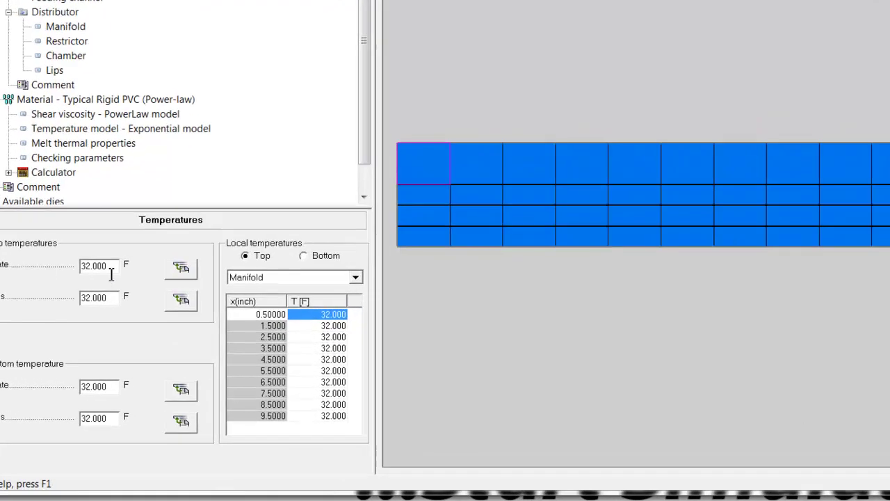
double_click(108, 270)
type("3")
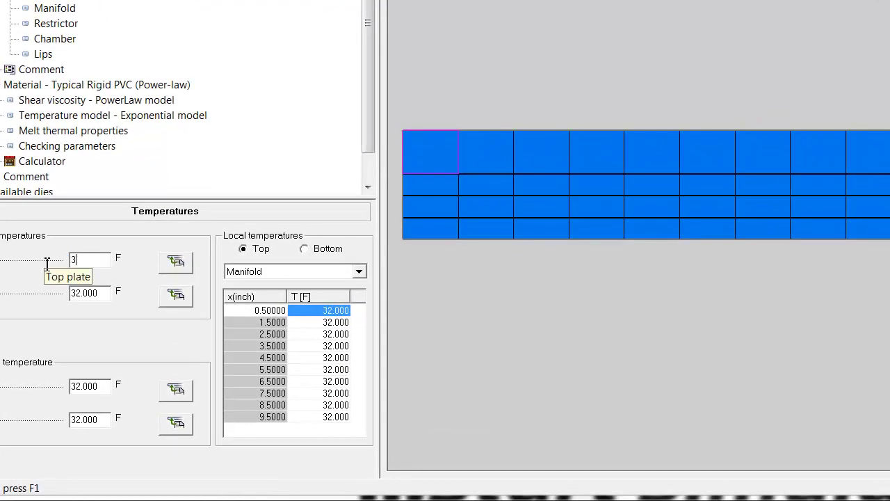
type("80")
key("Tab")
type("380")
key("Tab")
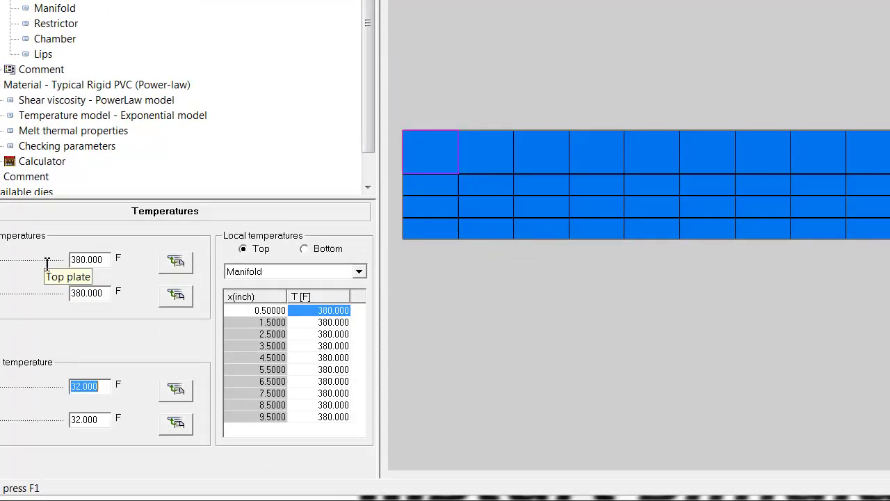
type("380")
key("Tab")
type("380")
key("Tab")
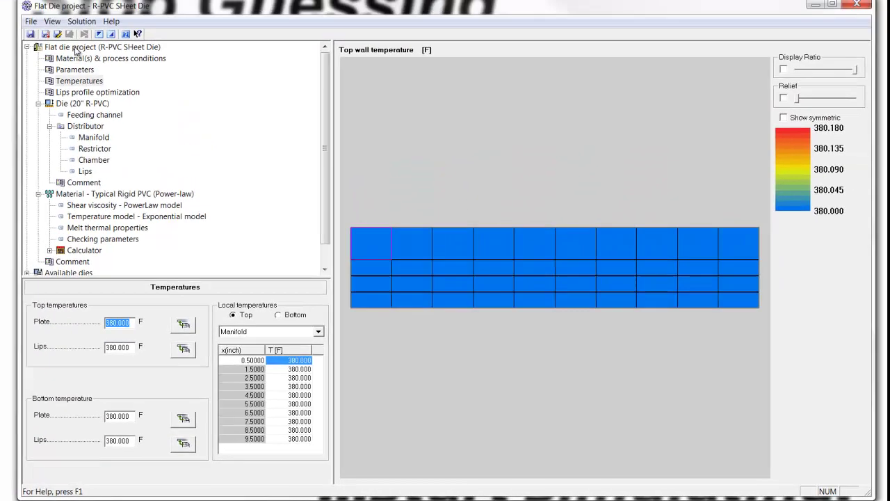
left_click(77, 50)
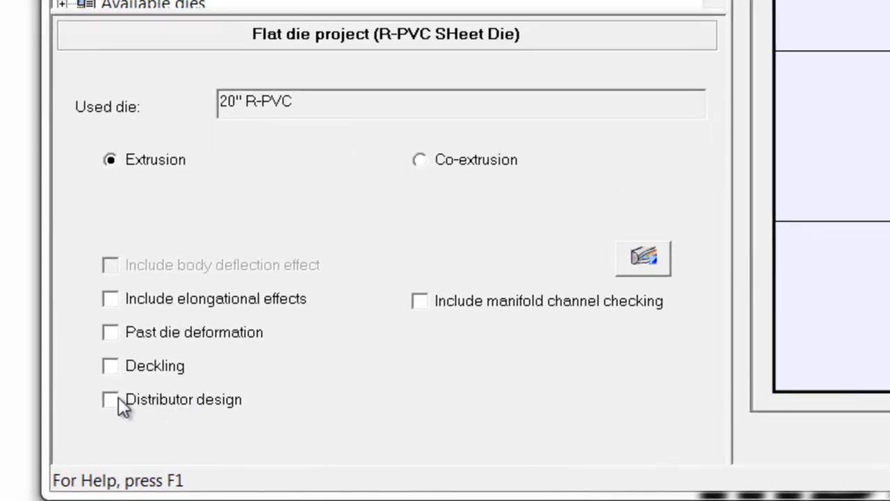
Step: Enable distributor design and set the restrictor edge length to 0.25 inch
left_click(118, 401)
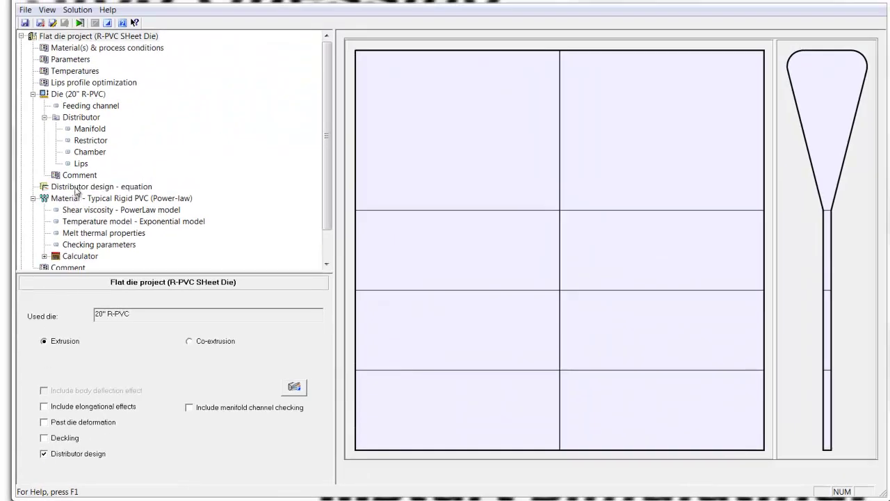
left_click(76, 189)
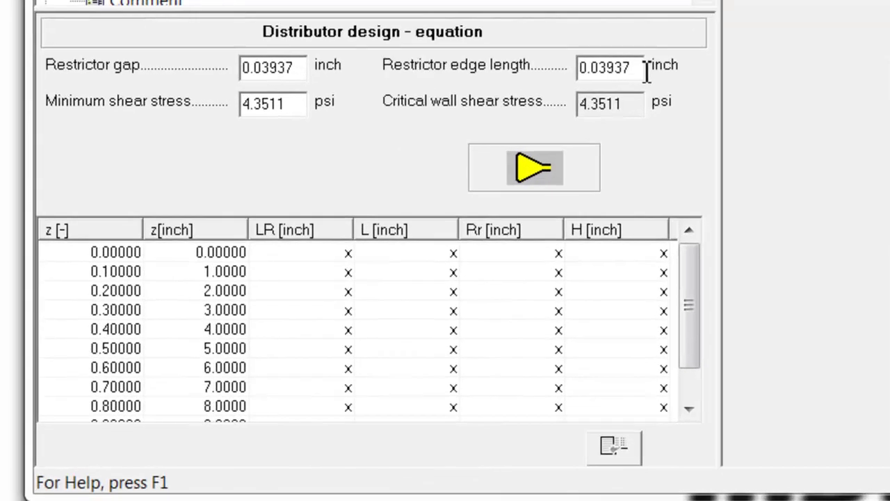
left_click_drag(647, 72, 559, 75)
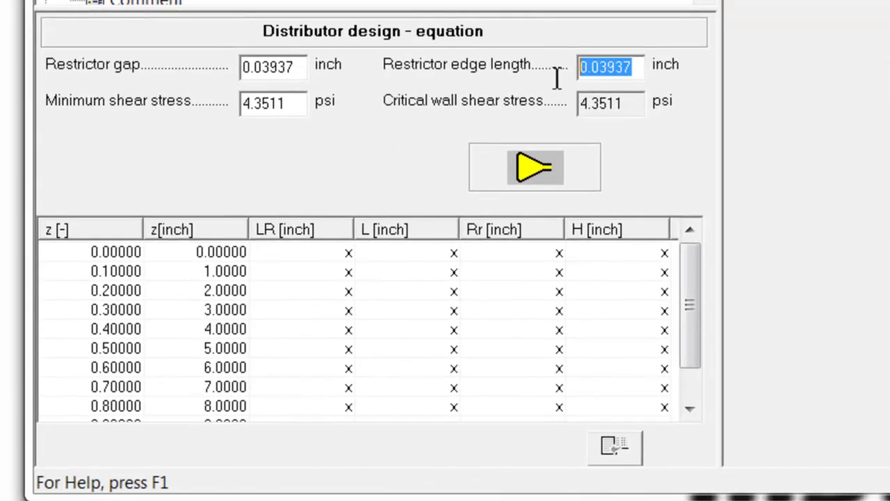
key("BackSpace")
type(".")
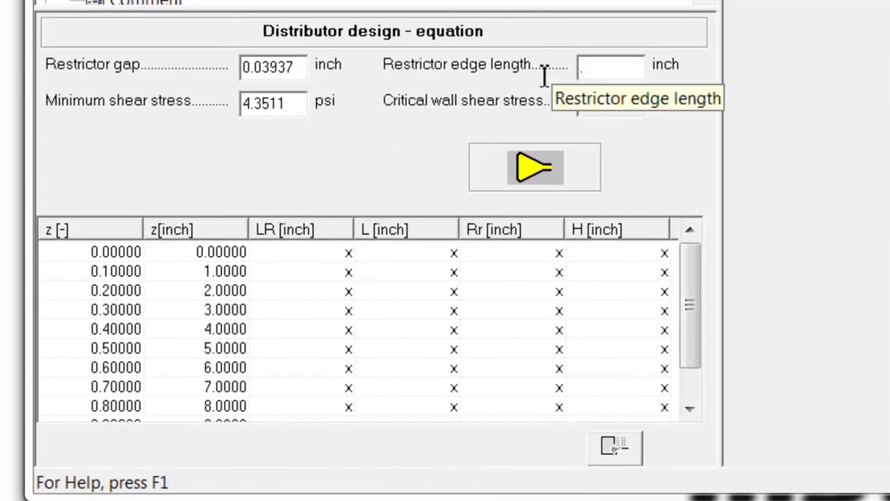
type("25")
key("Tab")
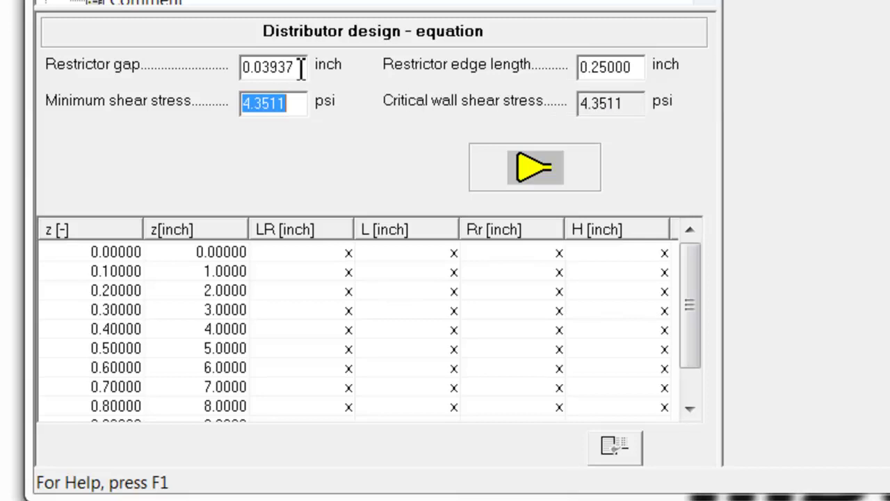
Step: Set the restrictor gap to 0.06 inch and minimum shear stress to 4.4 psi
left_click_drag(306, 69, 211, 72)
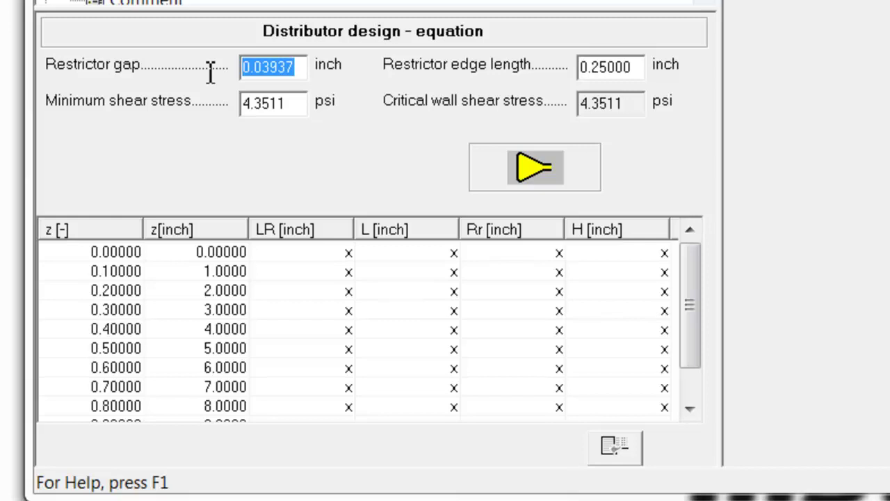
type(".060")
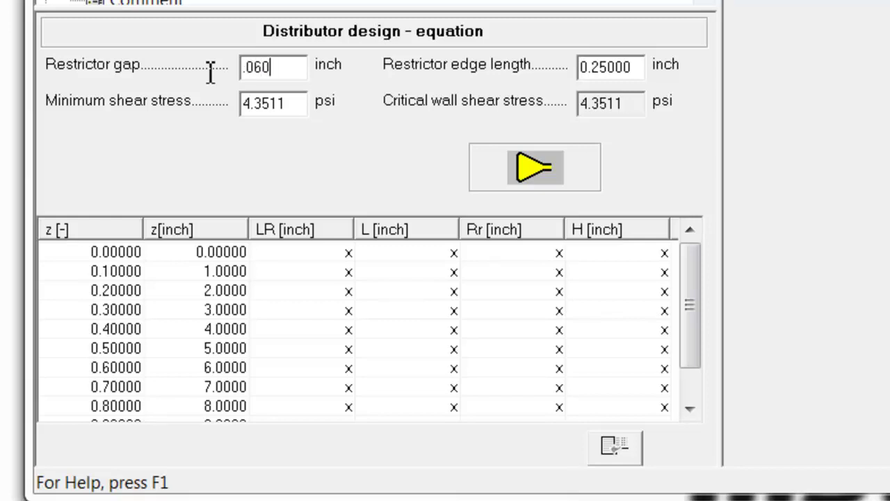
key("Tab")
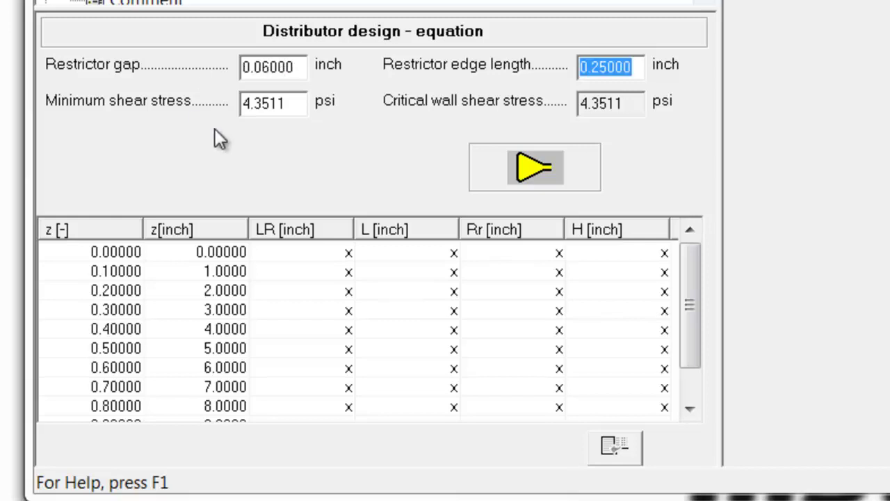
left_click(290, 107)
left_click_drag(292, 108, 217, 118)
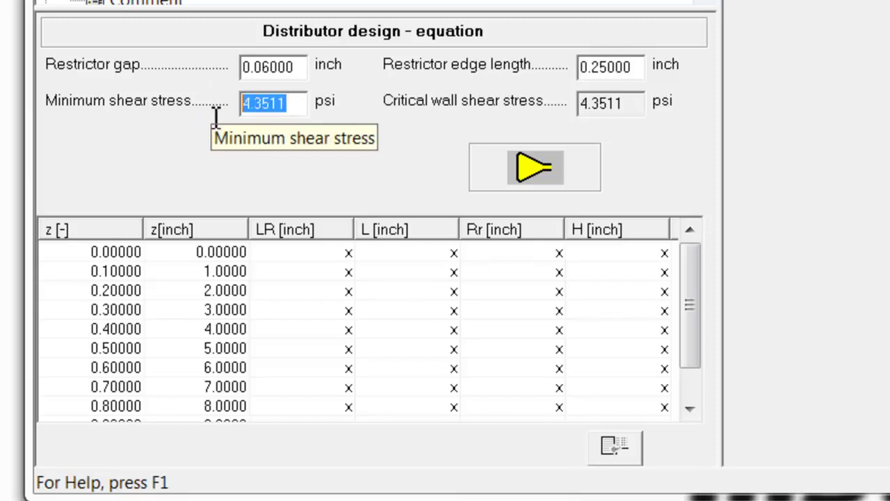
type("4.4")
key("Tab")
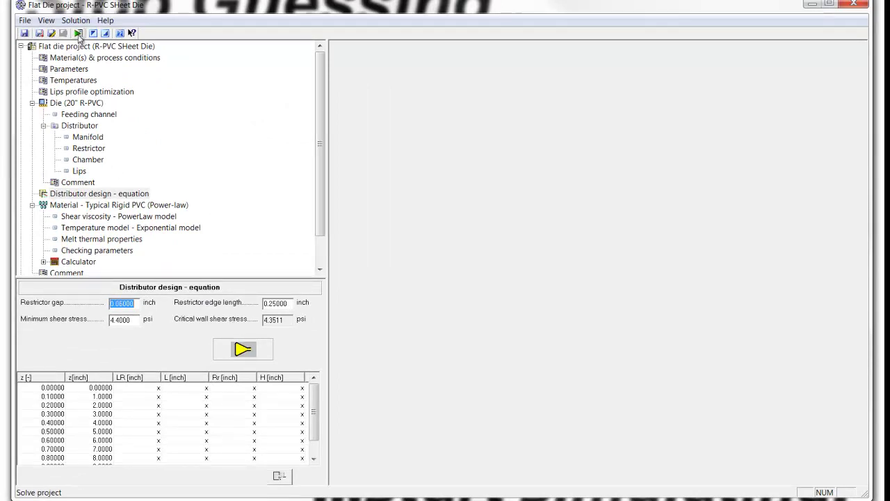
Step: Run the distributor design, apply the teardrop manifold, and view it in a widened layout
left_click(78, 33)
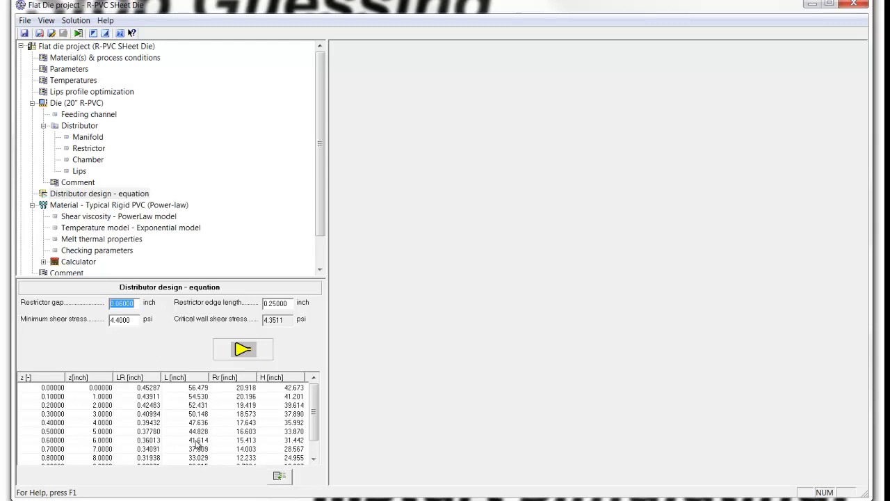
left_click(279, 477)
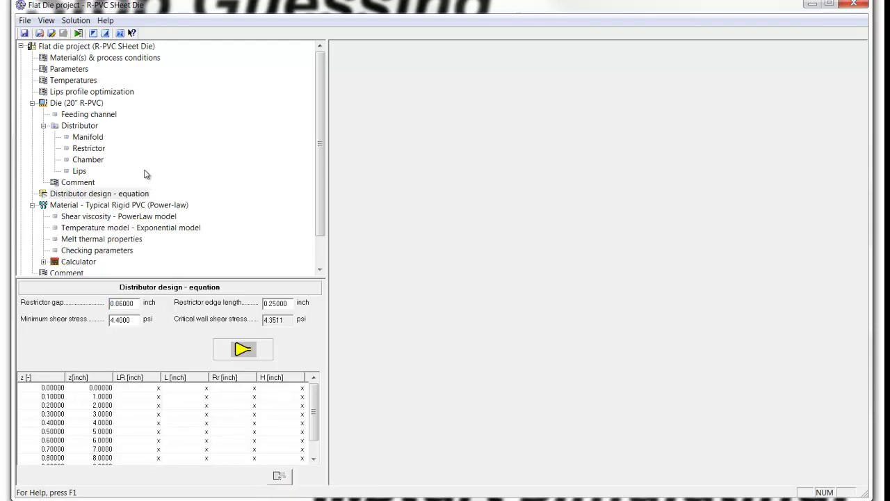
left_click(83, 139)
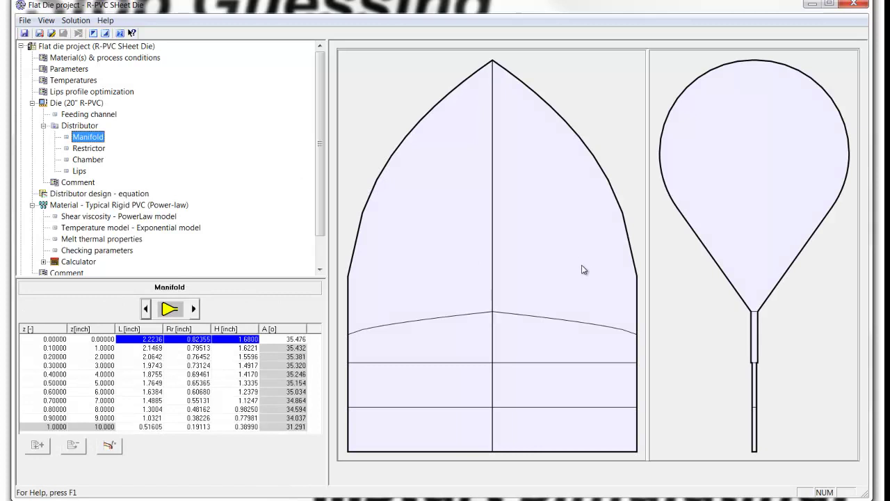
left_click_drag(646, 290, 784, 283)
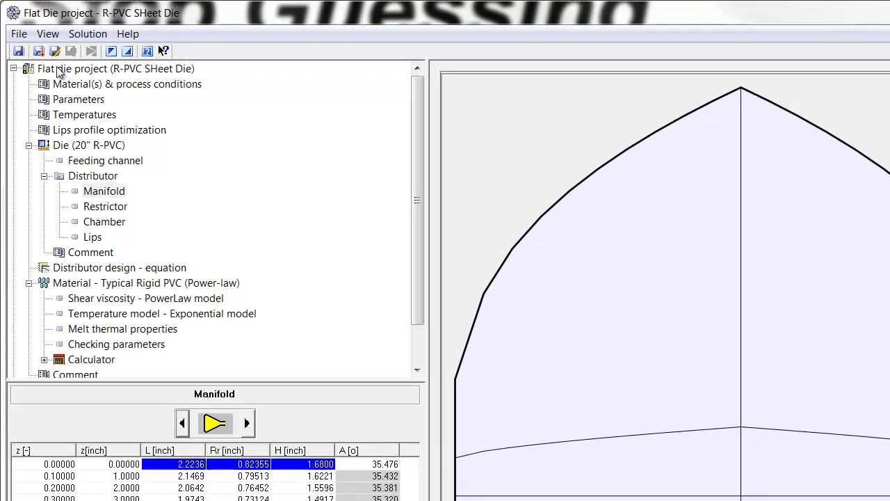
Step: Solve the R-PVC SHeet Die project with the Advanced solver
left_click(53, 48)
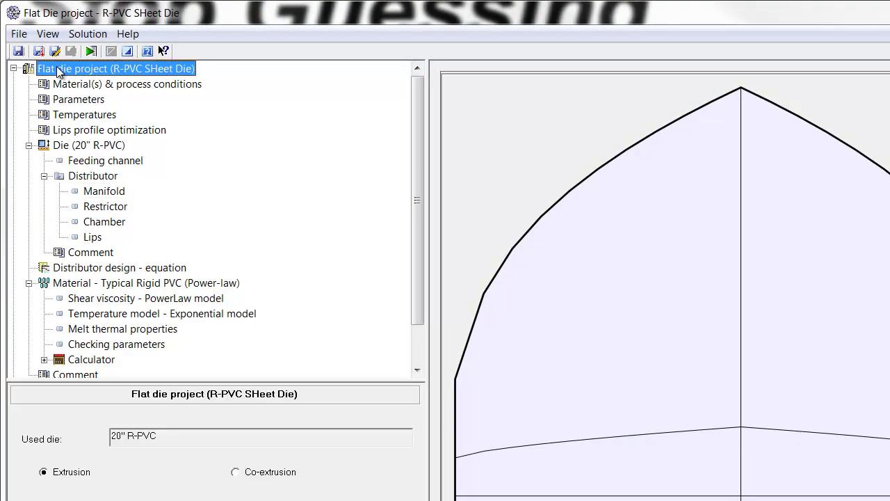
left_click(91, 51)
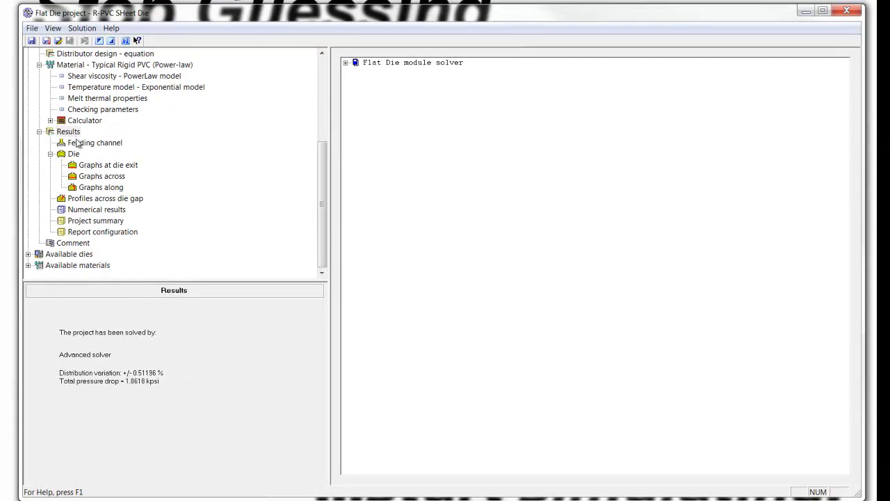
Step: Show the die results coloured by pressure (kpsi) with Display Ratio turned on
left_click(74, 154)
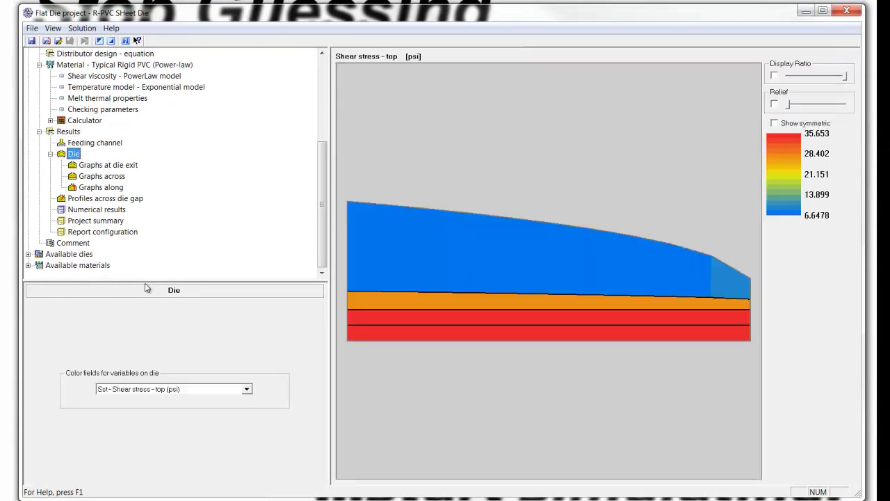
left_click(248, 390)
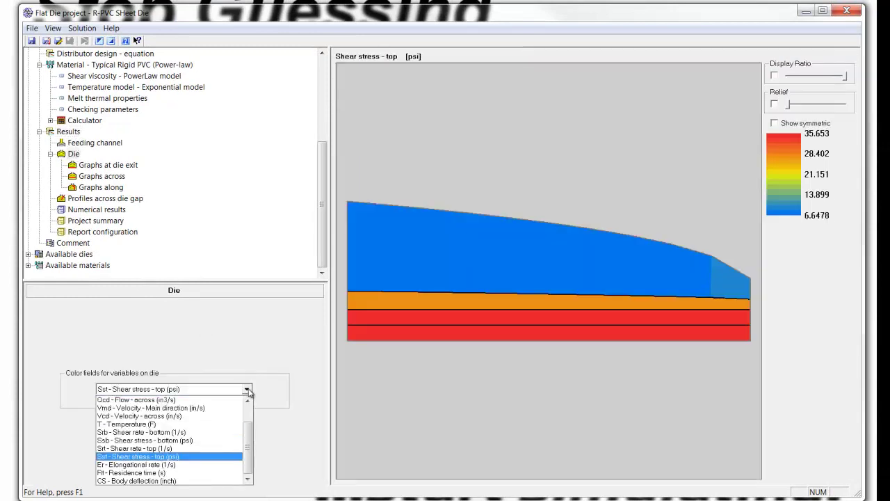
left_click(206, 404)
scroll(205, 406, "up", 3)
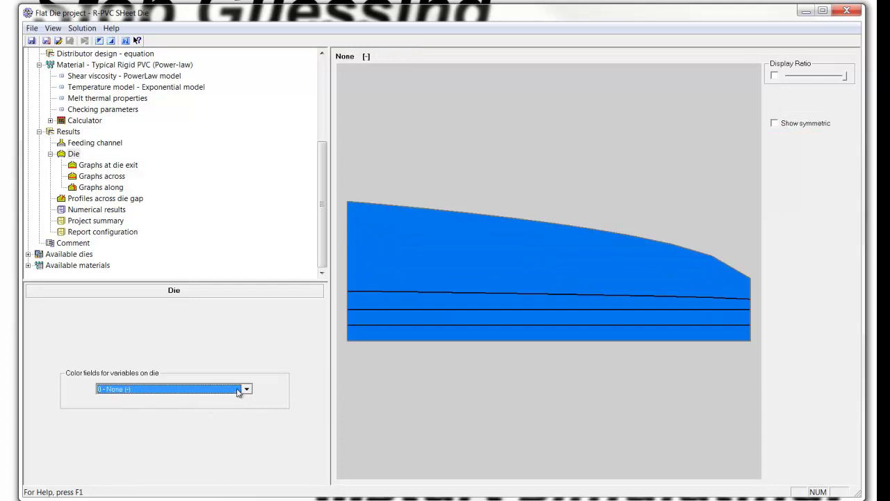
left_click(238, 392)
left_click(205, 409)
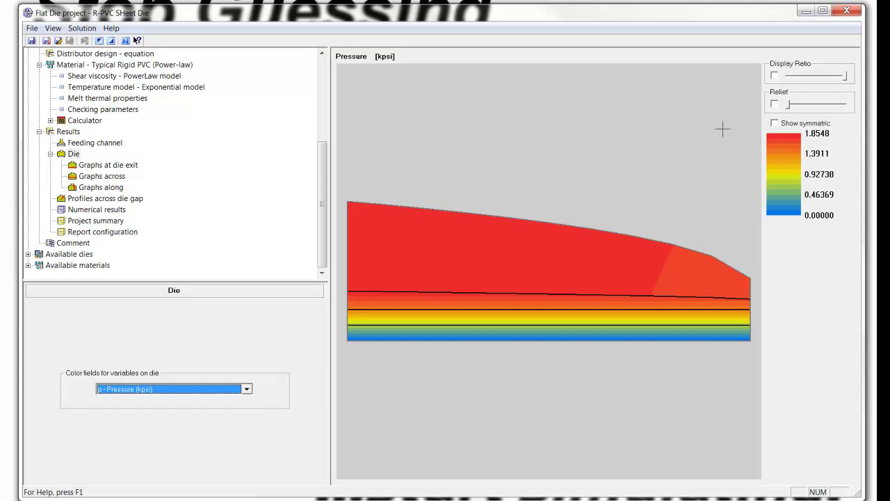
left_click(774, 75)
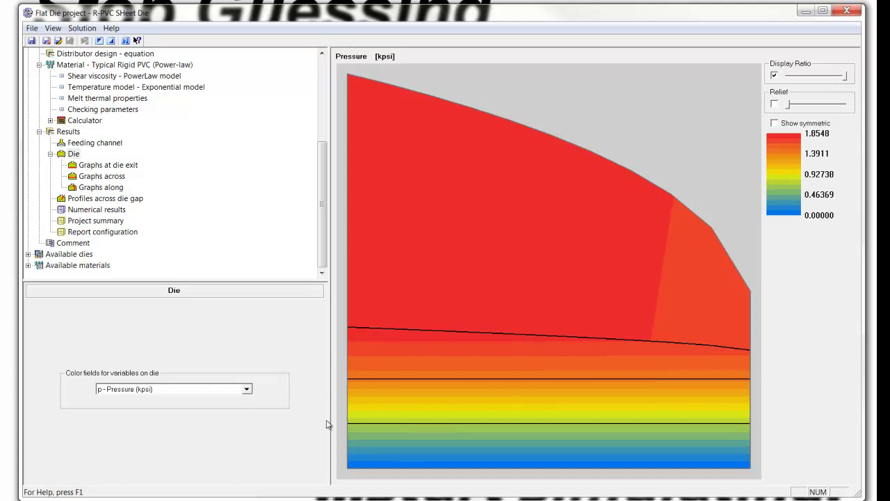
Step: View the die-exit flow graph, then the Manifold pressure graph falling from about 1.85 to 1.70 kpsi
left_click(93, 167)
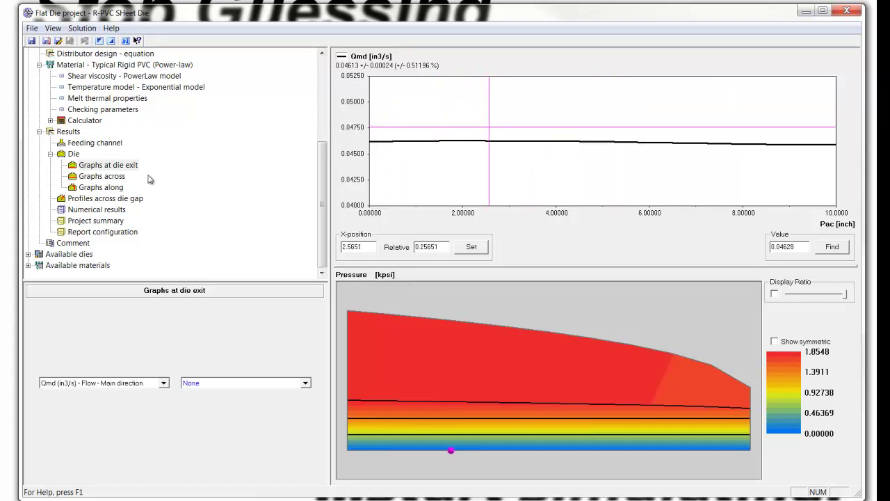
left_click(95, 181)
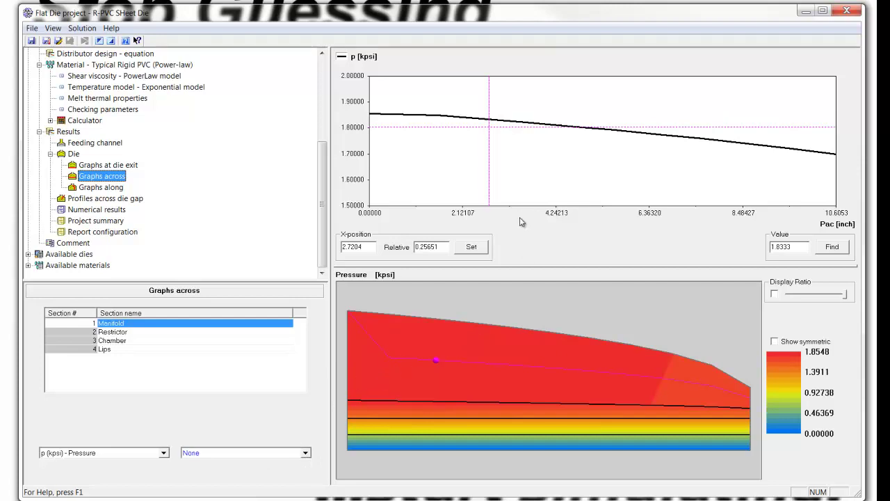
Step: Probe pressure further along the die width and add 'Sst (psi) - Shear stress - top' as a second curve
mouse_move(515, 195)
left_mouse_down()
mouse_move(506, 165)
mouse_move(633, 180)
mouse_move(557, 173)
left_mouse_up()
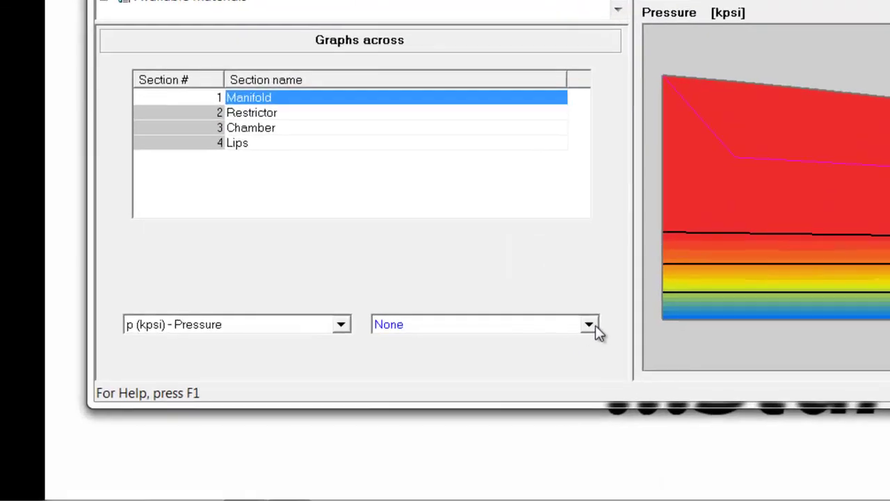
left_click(304, 453)
left_click_drag(593, 362, 596, 409)
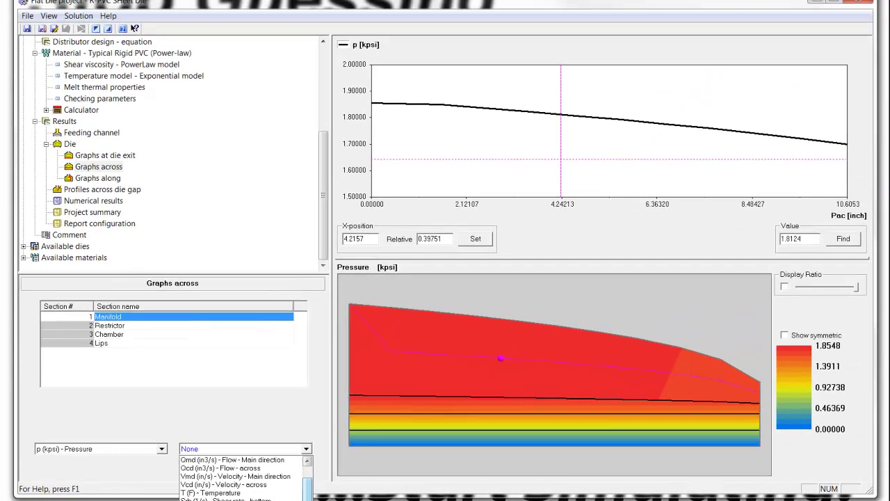
left_click(361, 486)
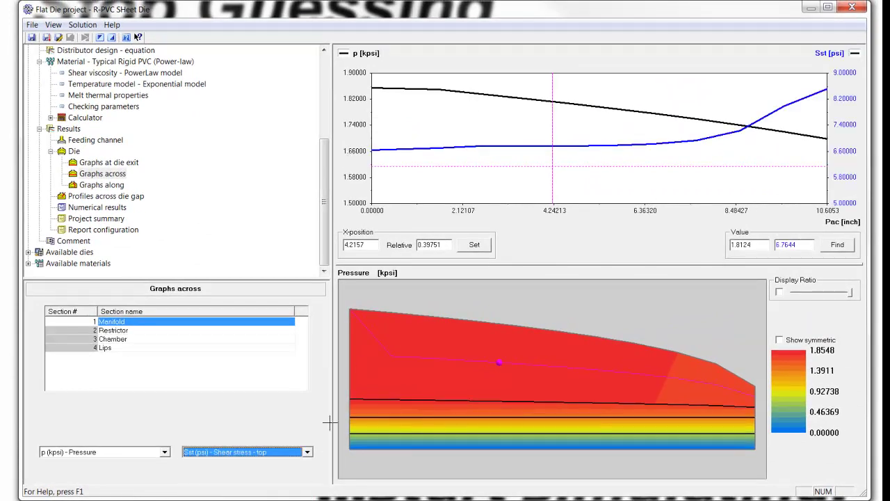
Step: Read values along the graph from its start to its end, with top shear stress rising about 6.6 to 8.5 psi
left_click(391, 169)
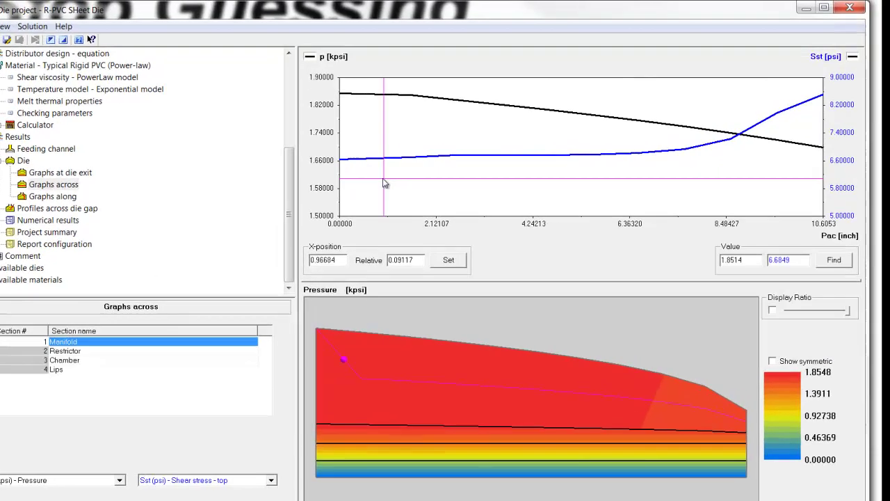
left_click_drag(391, 169, 645, 179)
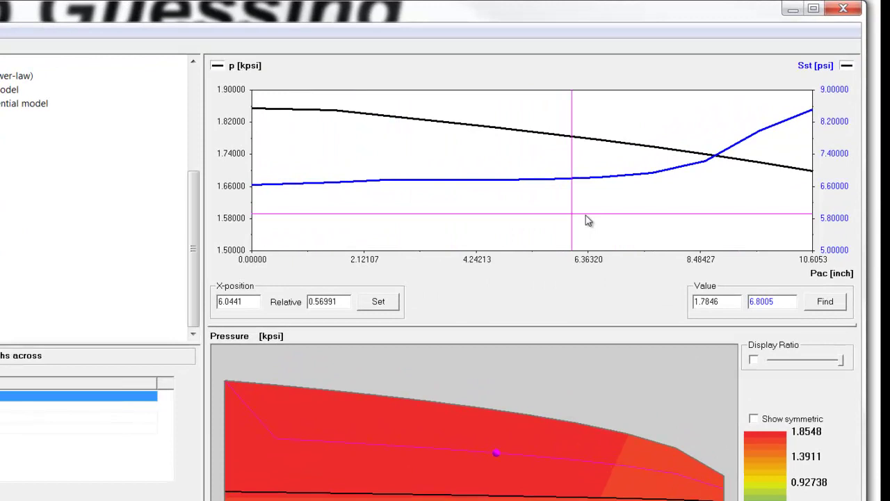
left_click_drag(588, 220, 306, 213)
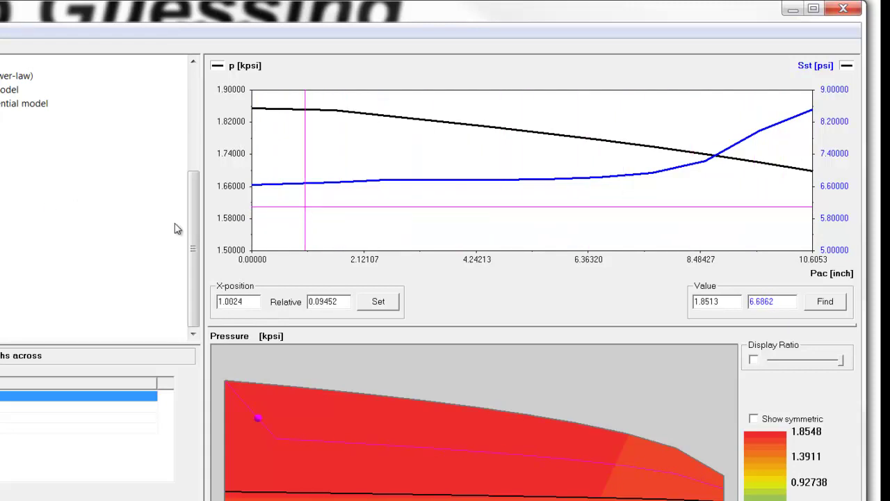
left_click_drag(192, 230, 313, 91)
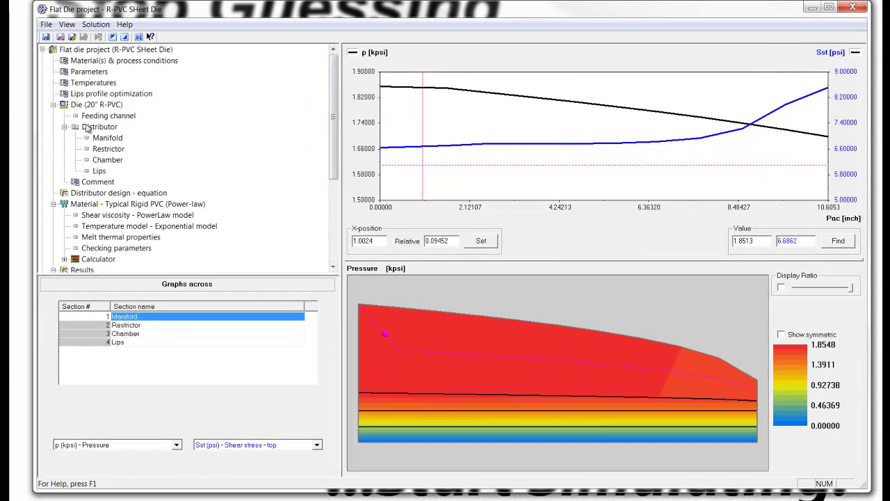
Step: Review the Manifold, Restrictor and Chamber geometry, then return to the R-PVC SHeet Die project's general settings
left_click(101, 139)
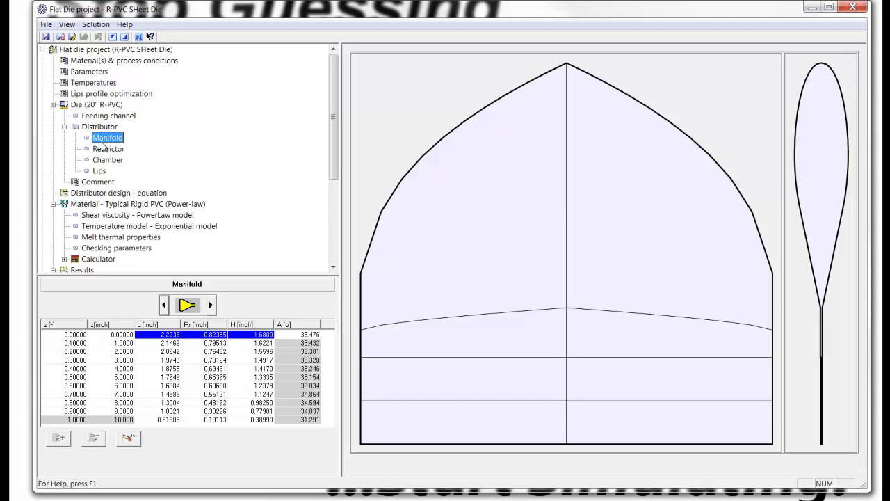
left_click(105, 149)
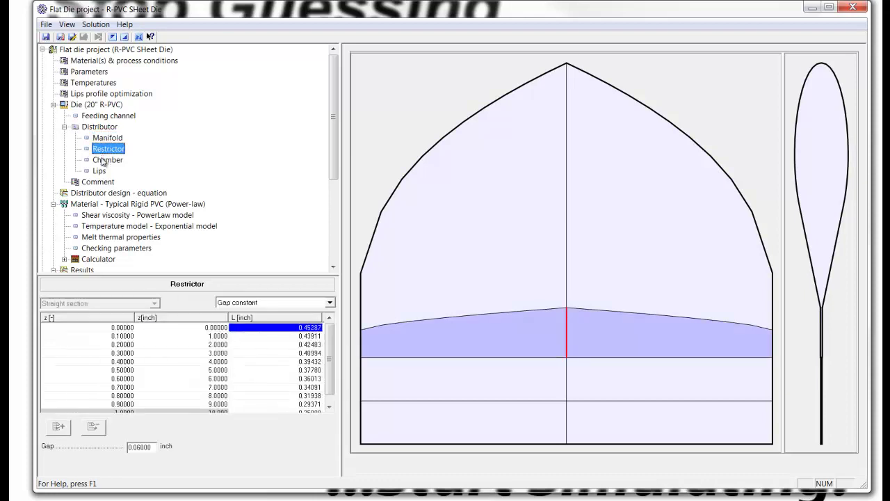
left_click(103, 161)
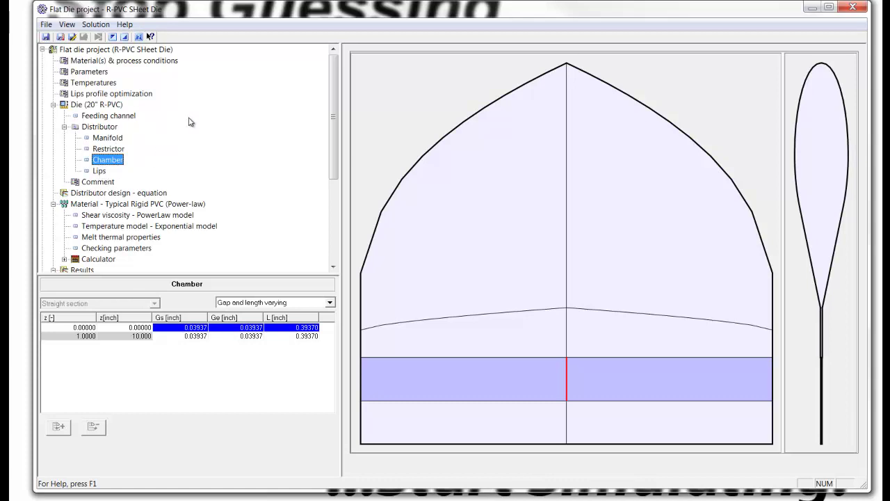
left_click(97, 49)
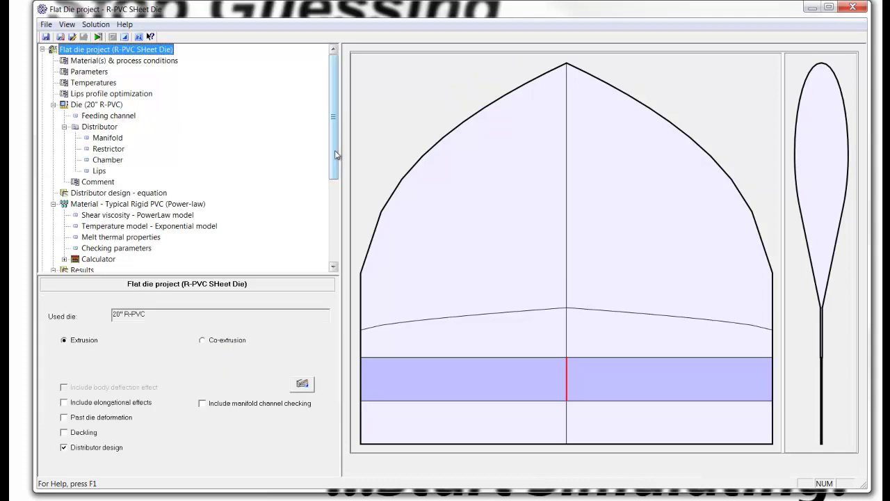